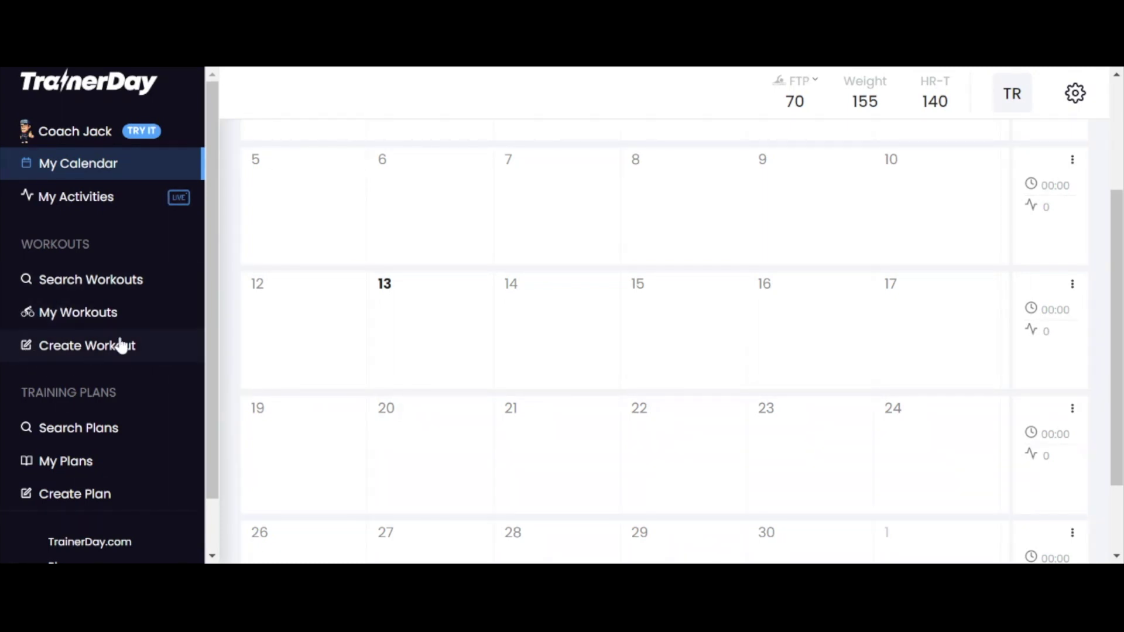
Start a new workout and enable Sets & Reps under Display settings.
{"action": "left_click", "coordinate": [121, 346]}
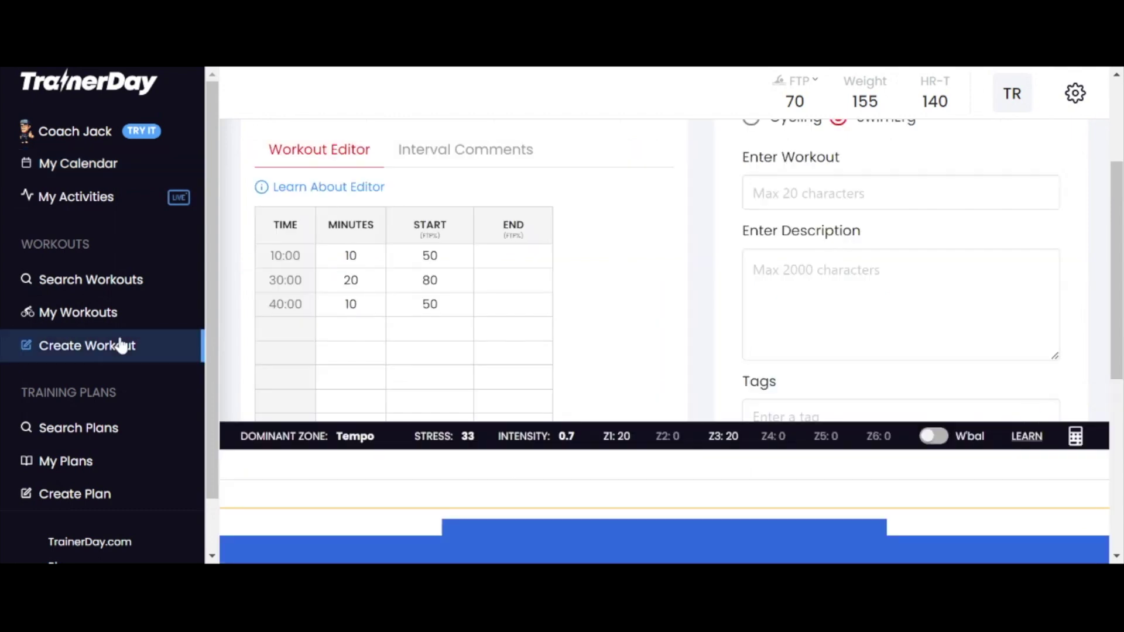
{"action": "scroll", "coordinate": [421, 301], "scroll_direction": "up", "scroll_amount": 3}
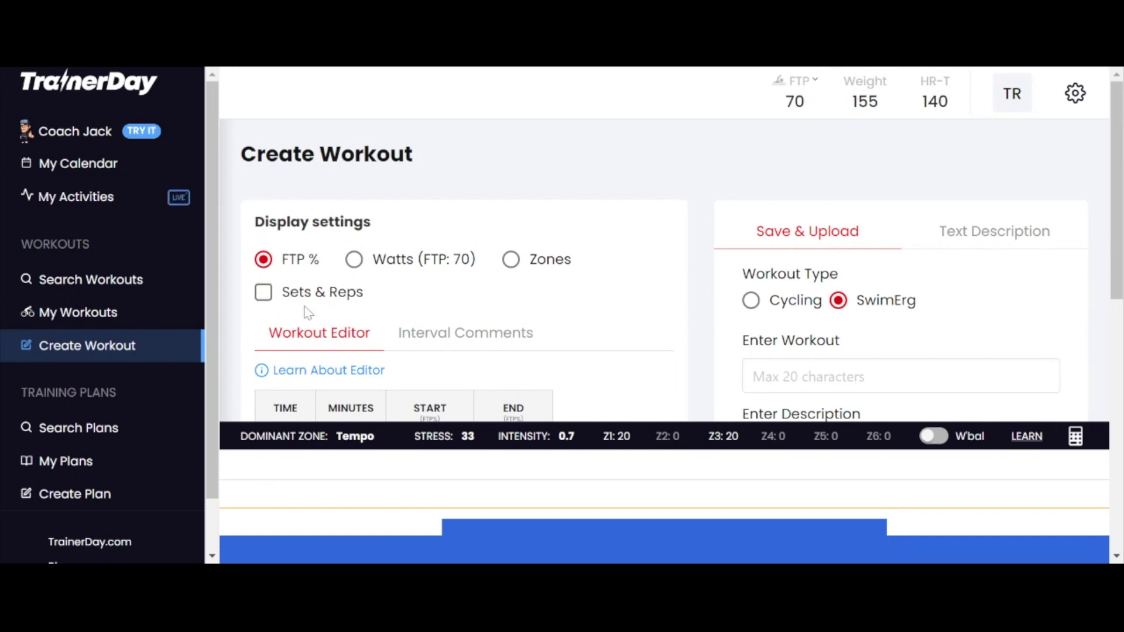
{"action": "left_click", "coordinate": [261, 296]}
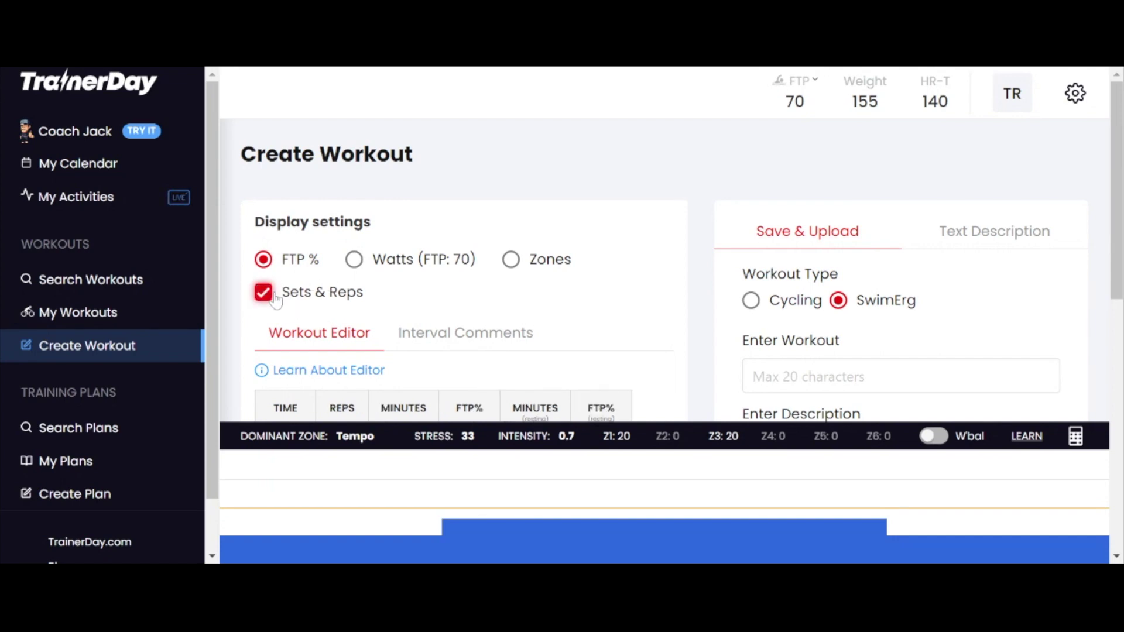
{"action": "scroll", "coordinate": [371, 293], "scroll_direction": "down", "scroll_amount": 1}
{"action": "scroll", "coordinate": [371, 292], "scroll_direction": "down", "scroll_amount": 2}
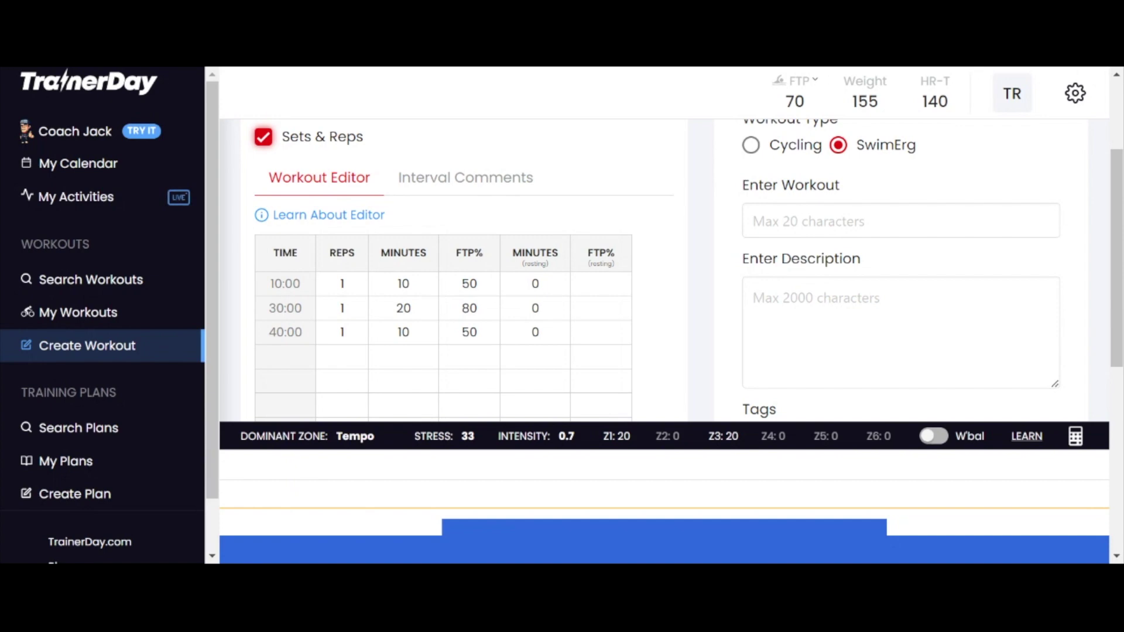
{"action": "left_click", "coordinate": [401, 285]}
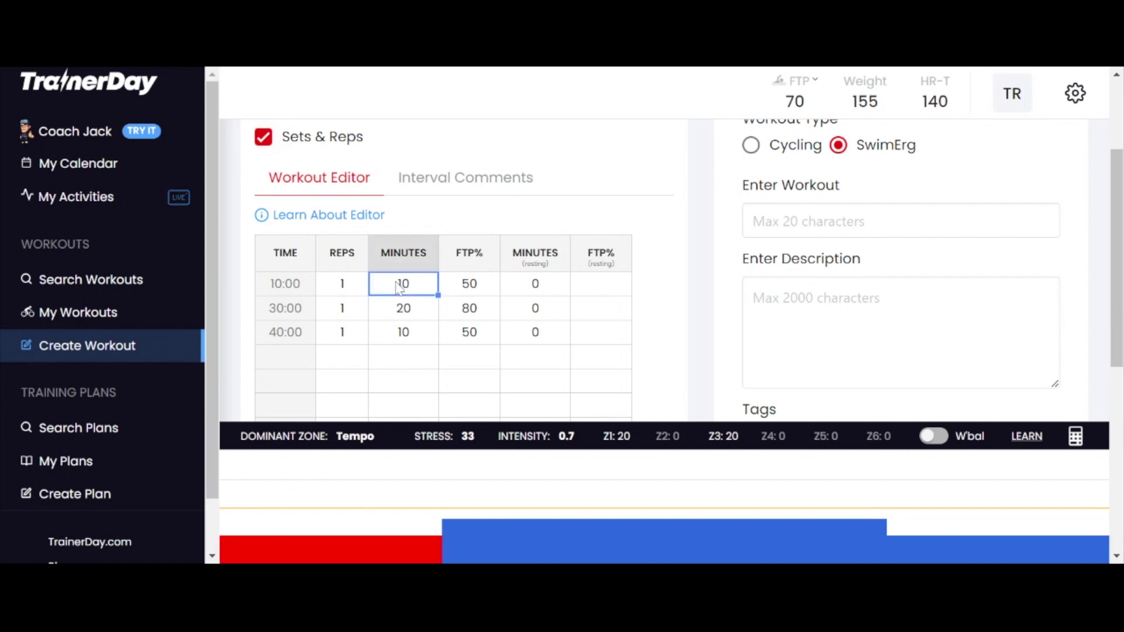
Set the first interval to 5 minutes at 50% with a 1-minute rest at 1%.
{"action": "type", "text": "5"}
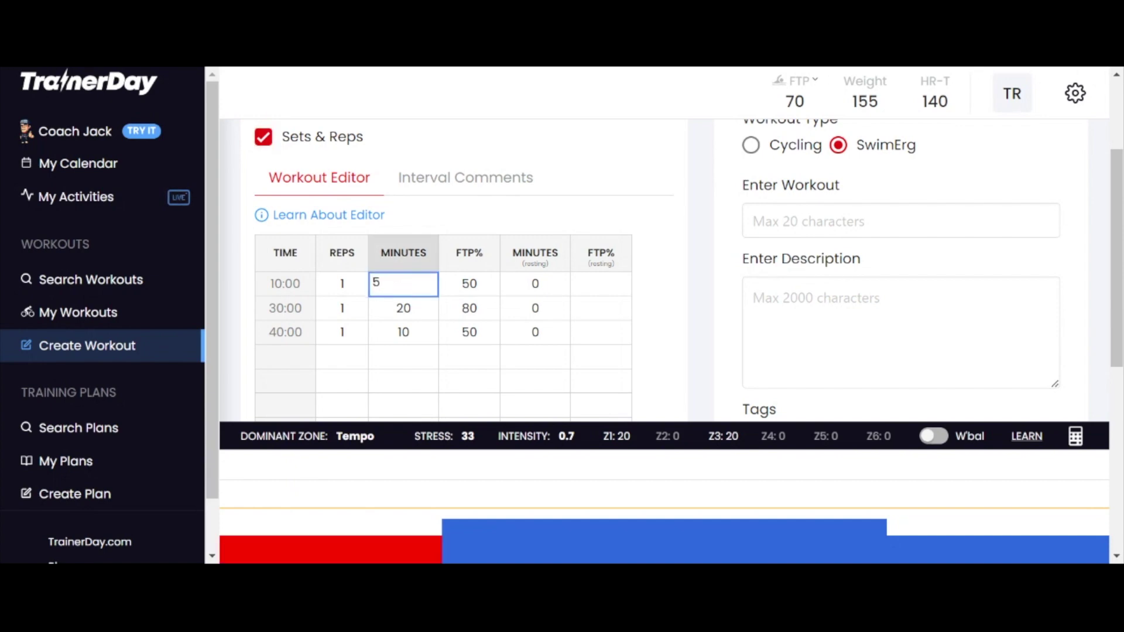
{"action": "key", "text": "Tab"}
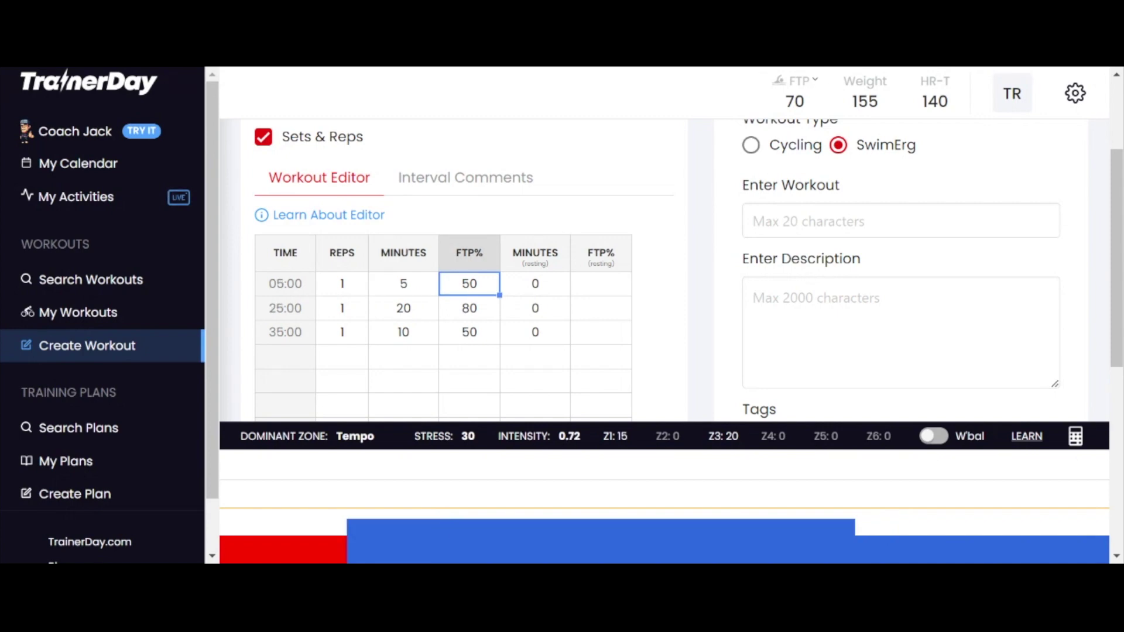
{"action": "type", "text": "50"}
{"action": "key", "text": "Tab"}
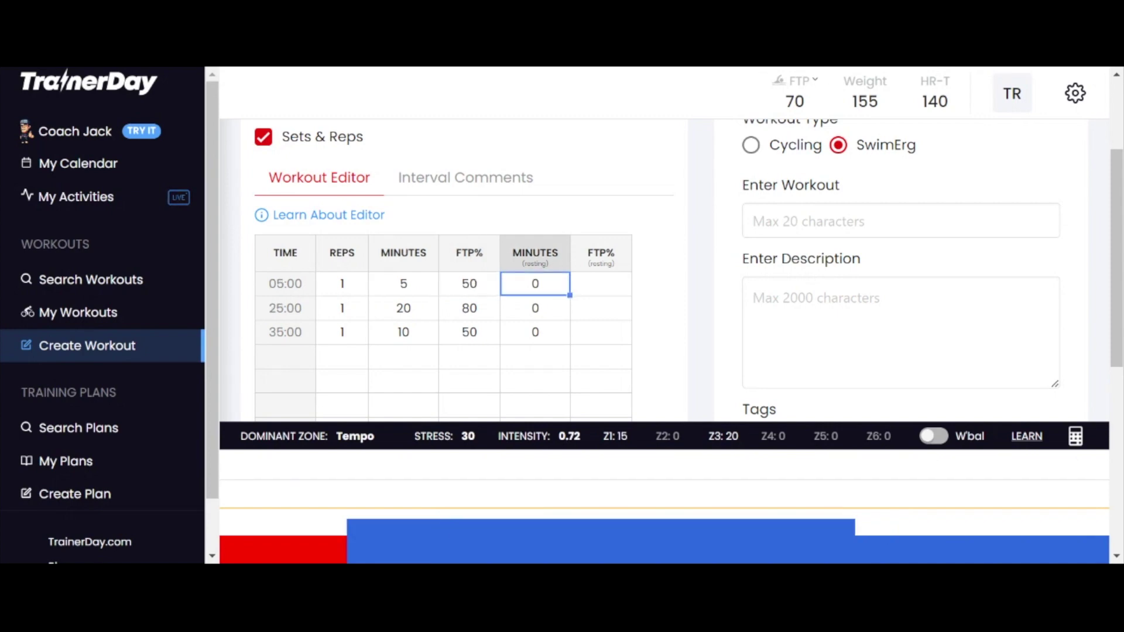
{"action": "type", "text": "1"}
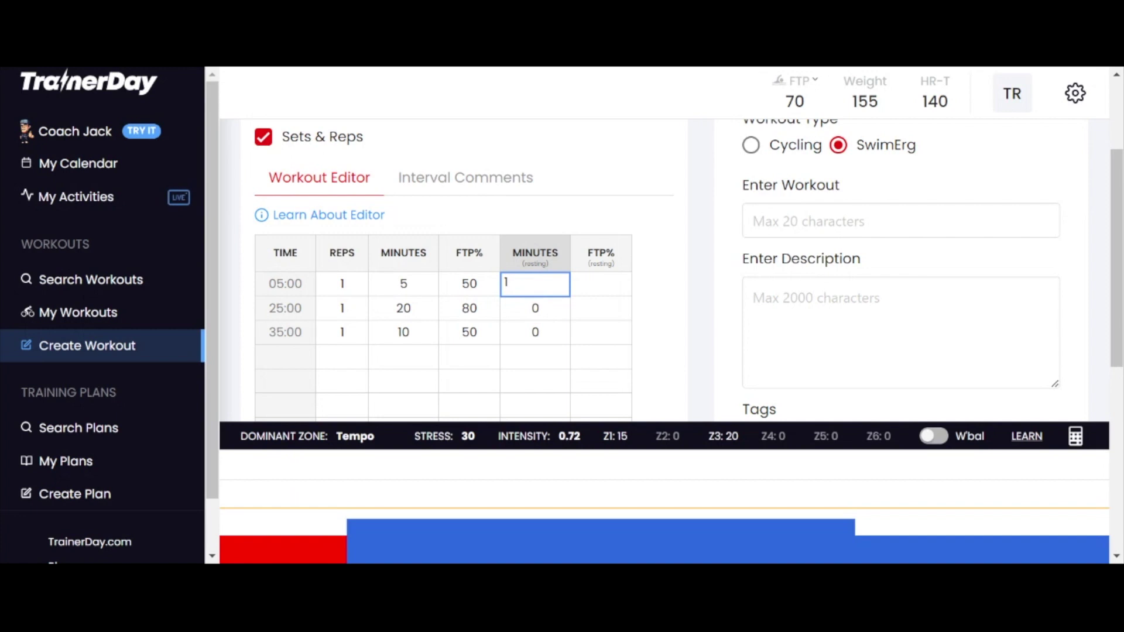
{"action": "key", "text": "Tab"}
{"action": "type", "text": "1"}
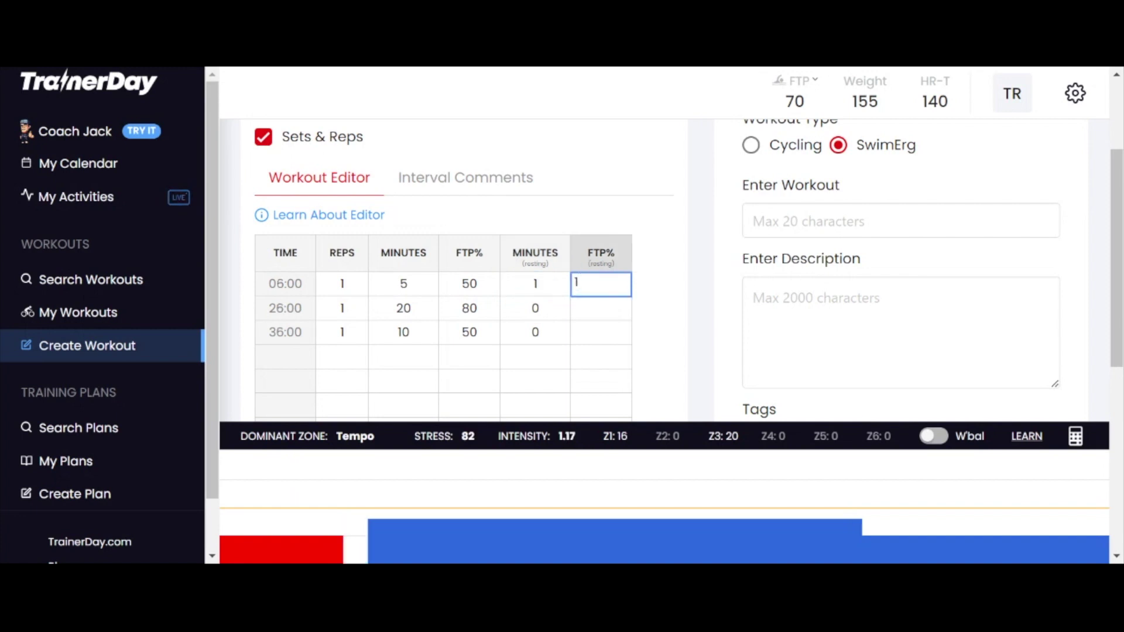
{"action": "key", "text": "Return"}
{"action": "left_click", "coordinate": [592, 293]}
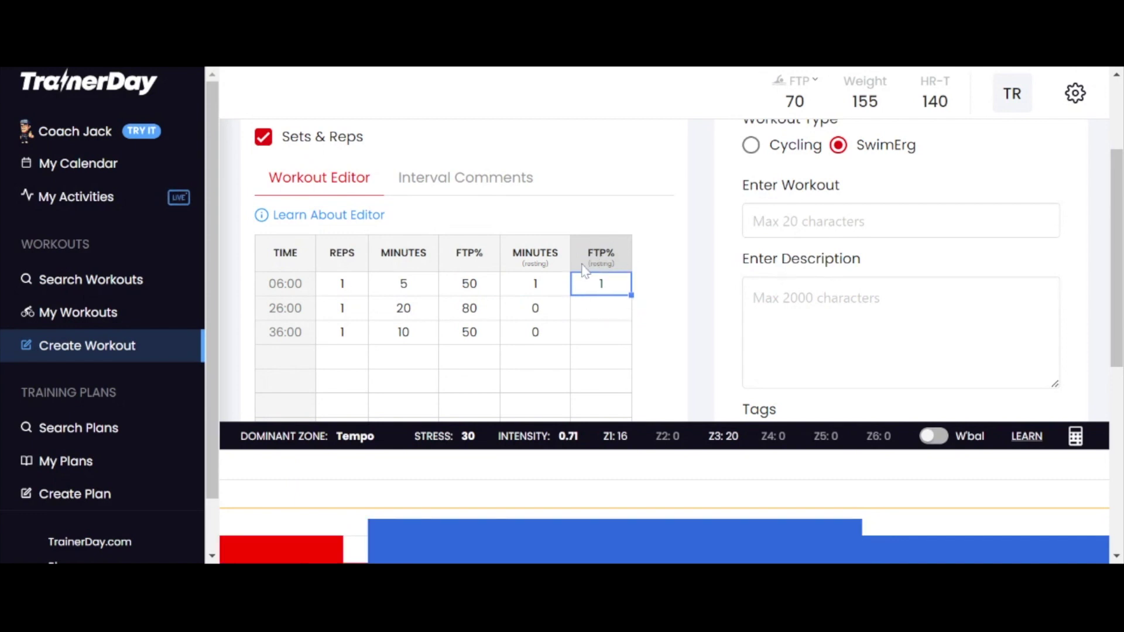
Set the main set to 10 reps of 1:45 at 80% with 0:15 rests at 1%.
{"action": "left_click", "coordinate": [358, 315]}
{"action": "type", "text": "10"}
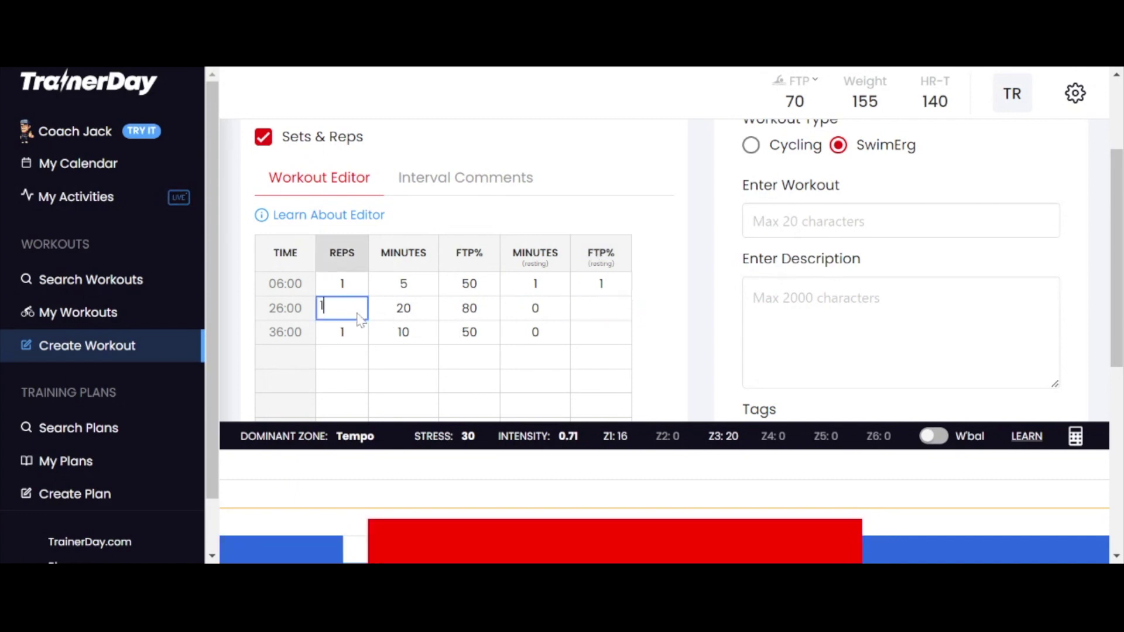
{"action": "key", "text": "Tab"}
{"action": "type", "text": "1:45"}
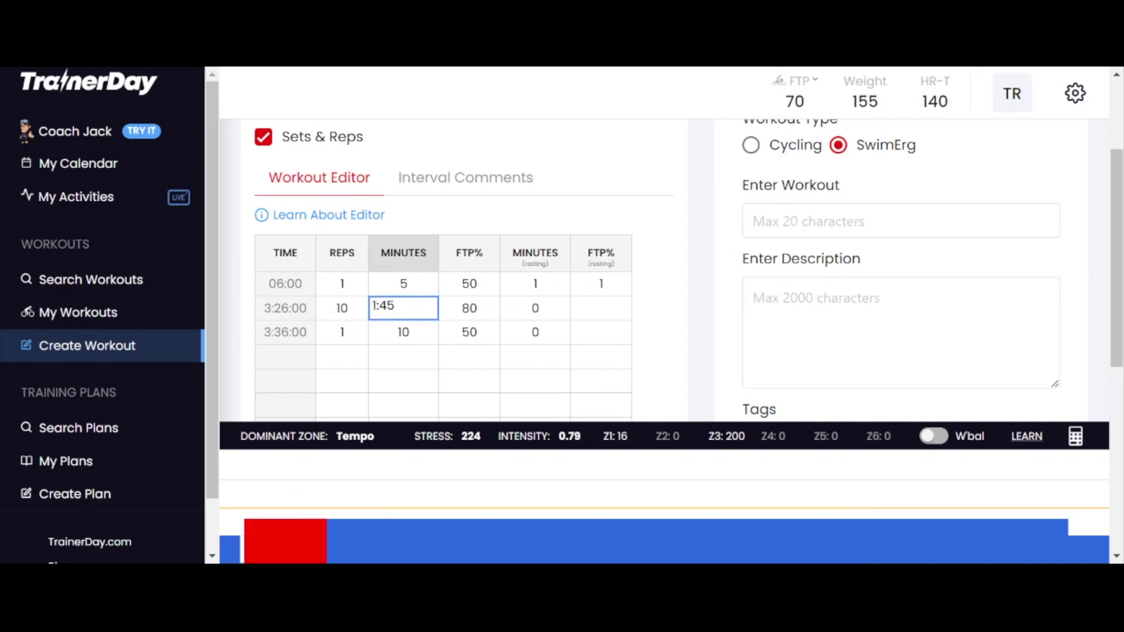
{"action": "key", "text": "Tab"}
{"action": "key", "text": "Tab"}
{"action": "type", "text": "0:15"}
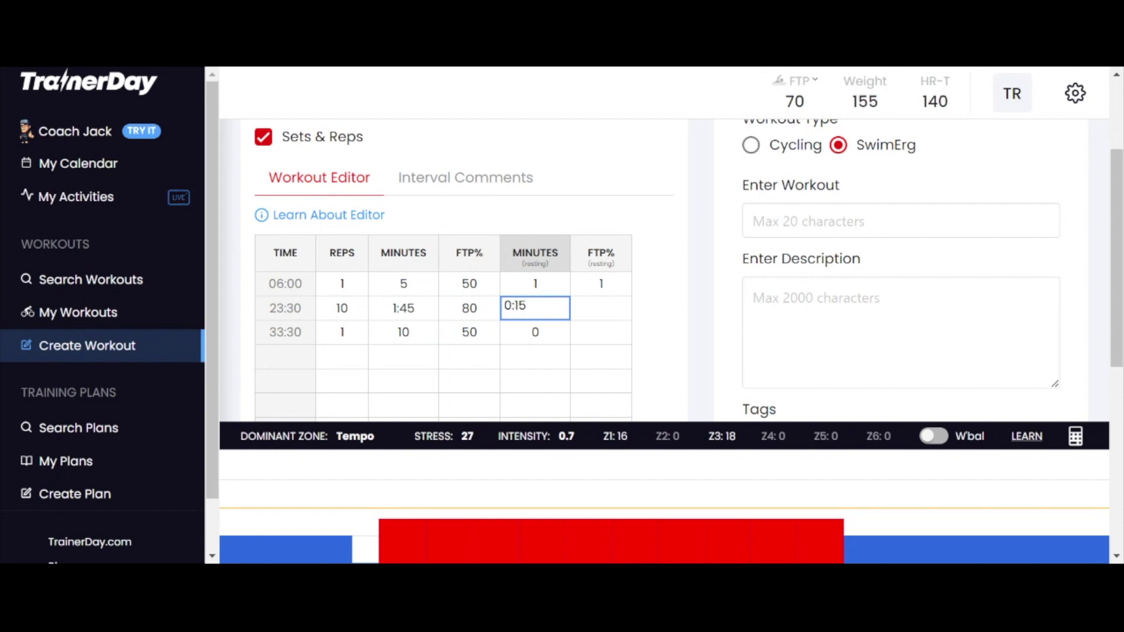
{"action": "key", "text": "Tab"}
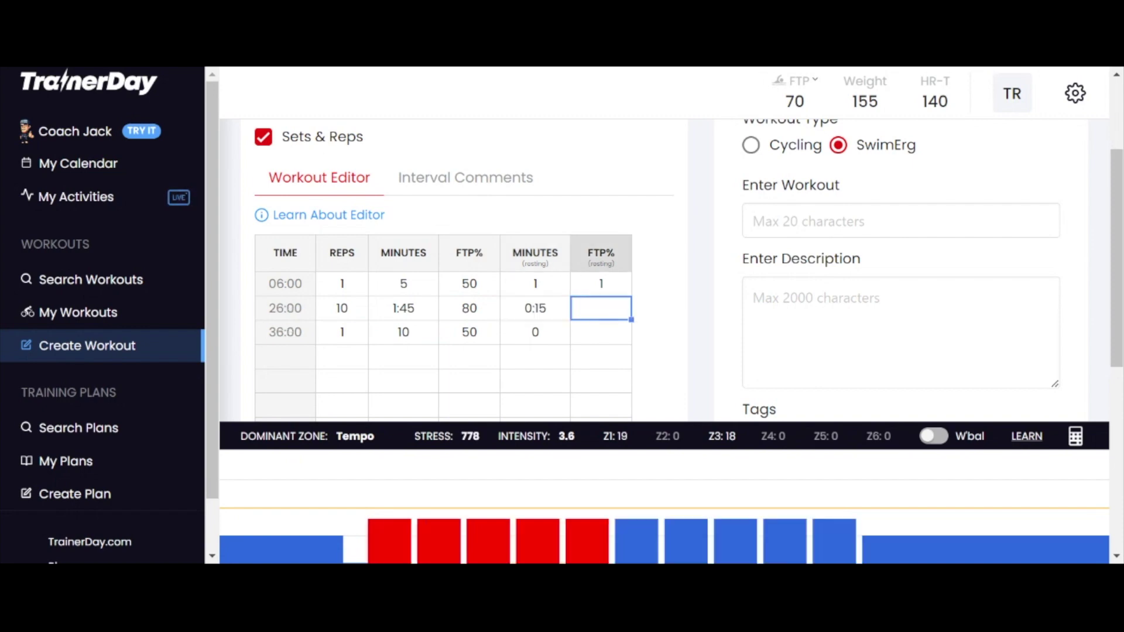
{"action": "type", "text": "1"}
{"action": "key", "text": "Tab"}
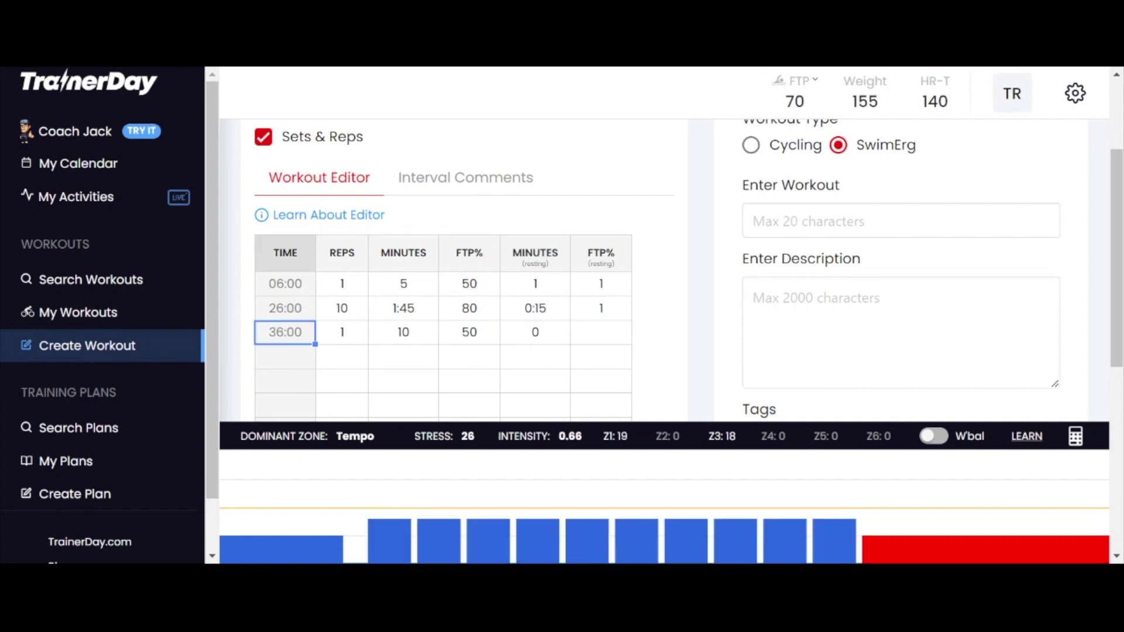
{"action": "left_click", "coordinate": [423, 196]}
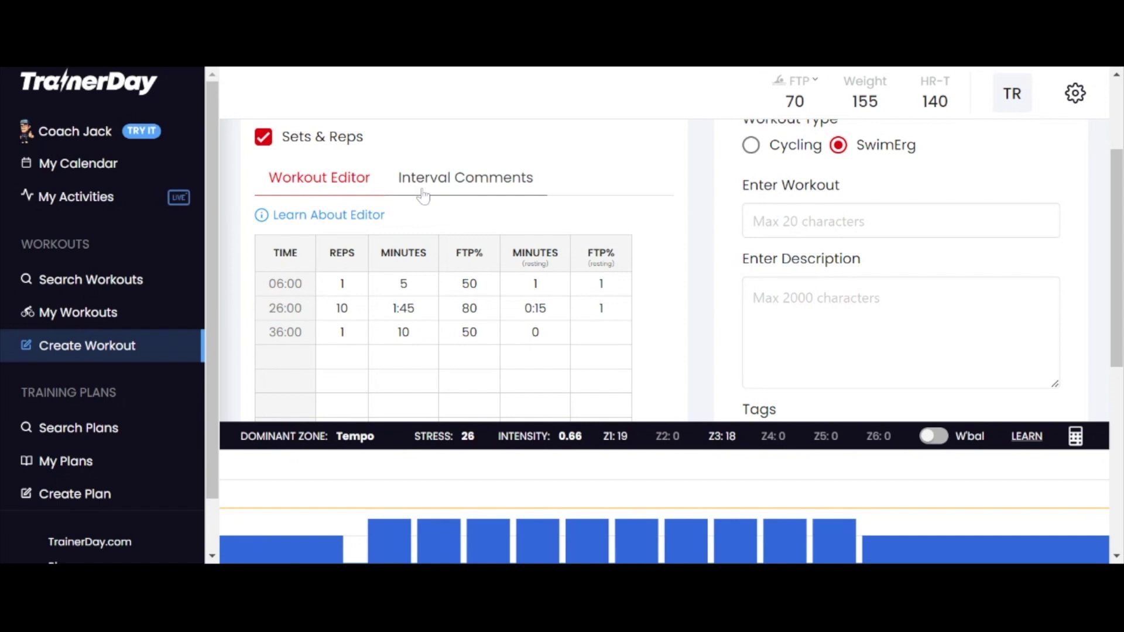
{"action": "left_click", "coordinate": [452, 184]}
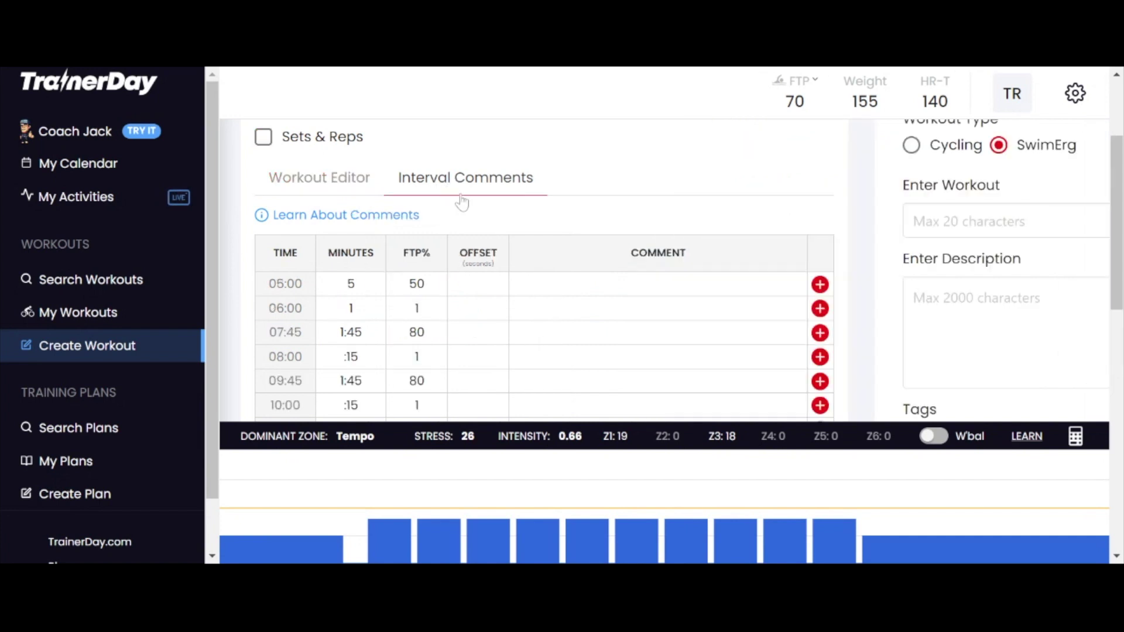
Comment 'Change to DD2' on the 06:00 interval at a 30-second offset, then return to the editor.
{"action": "left_click", "coordinate": [545, 315]}
{"action": "type", "text": "Cha"}
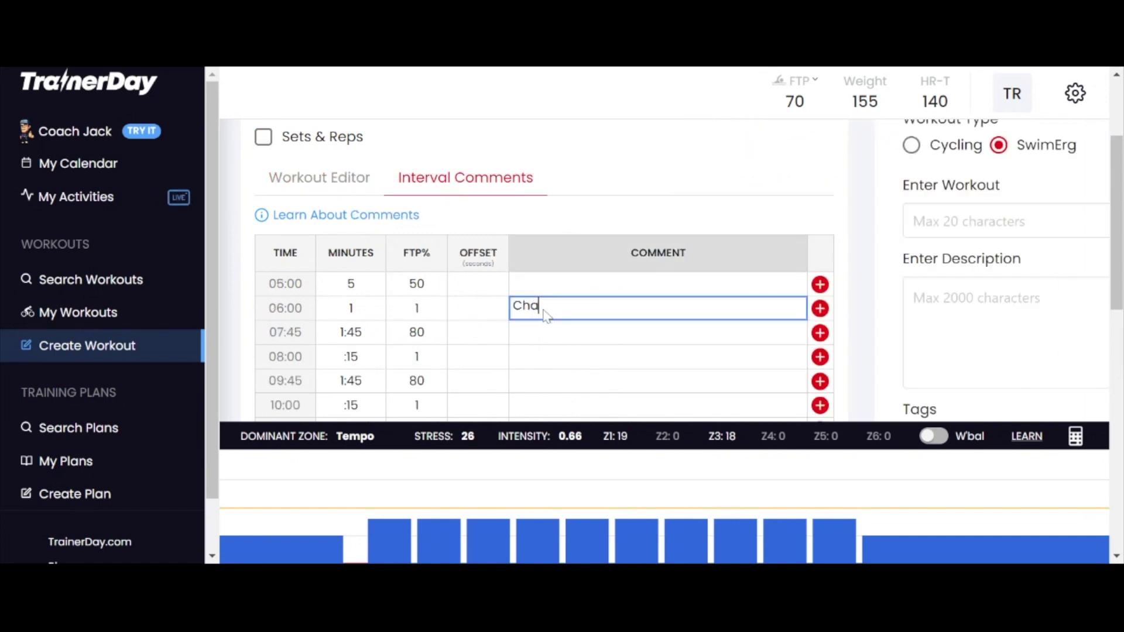
{"action": "type", "text": "nge to DD2"}
{"action": "left_click", "coordinate": [471, 307]}
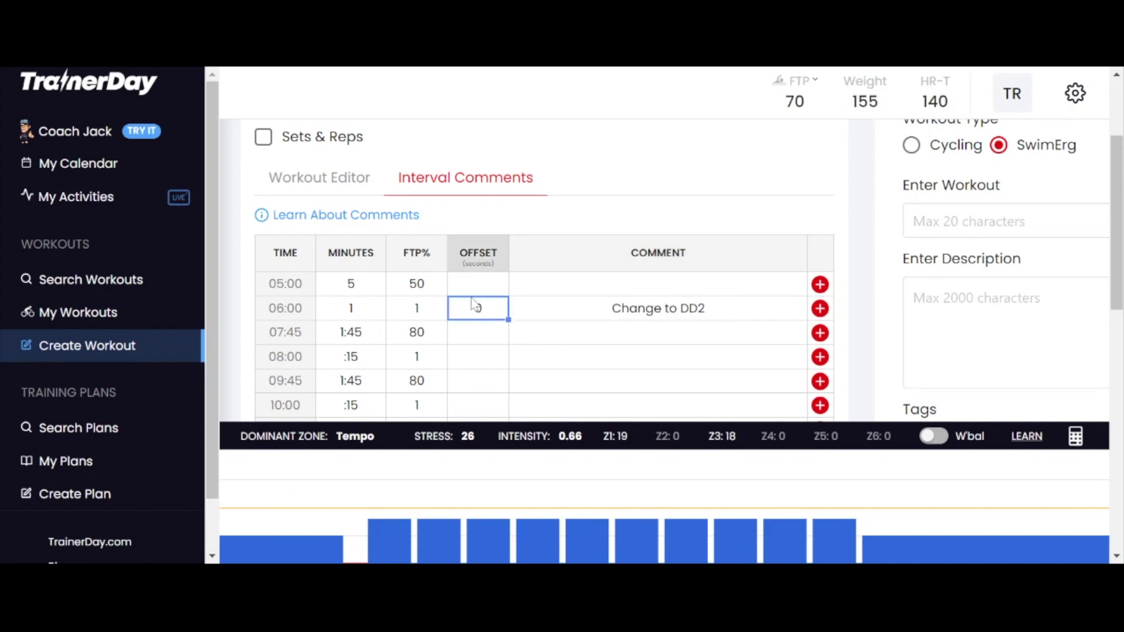
{"action": "type", "text": "30"}
{"action": "left_click", "coordinate": [658, 308]}
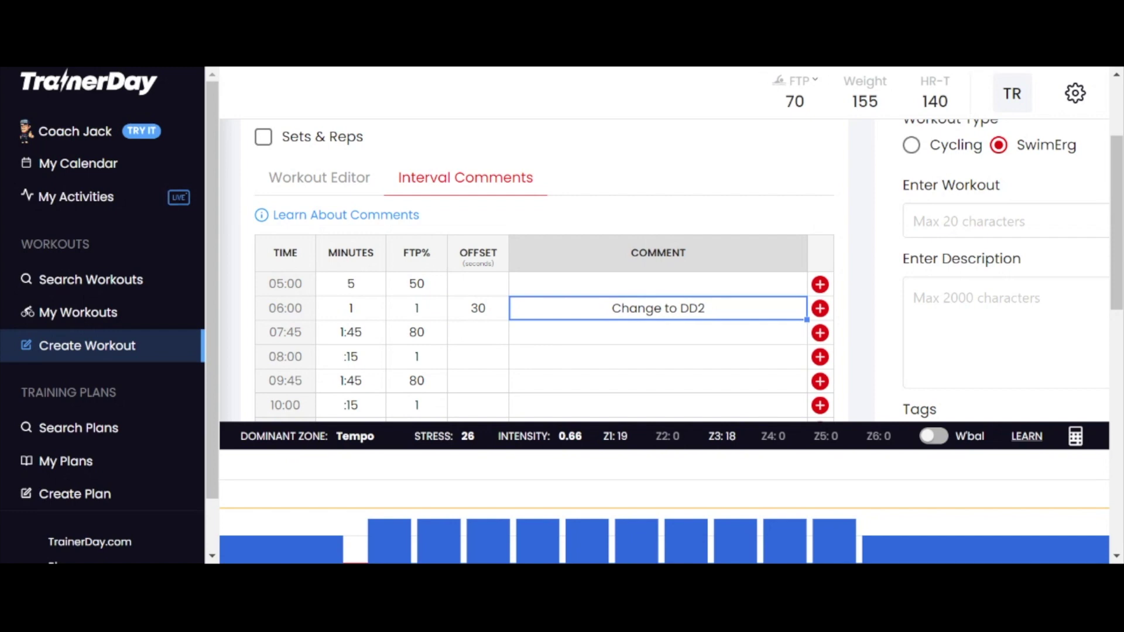
{"action": "left_click", "coordinate": [300, 192]}
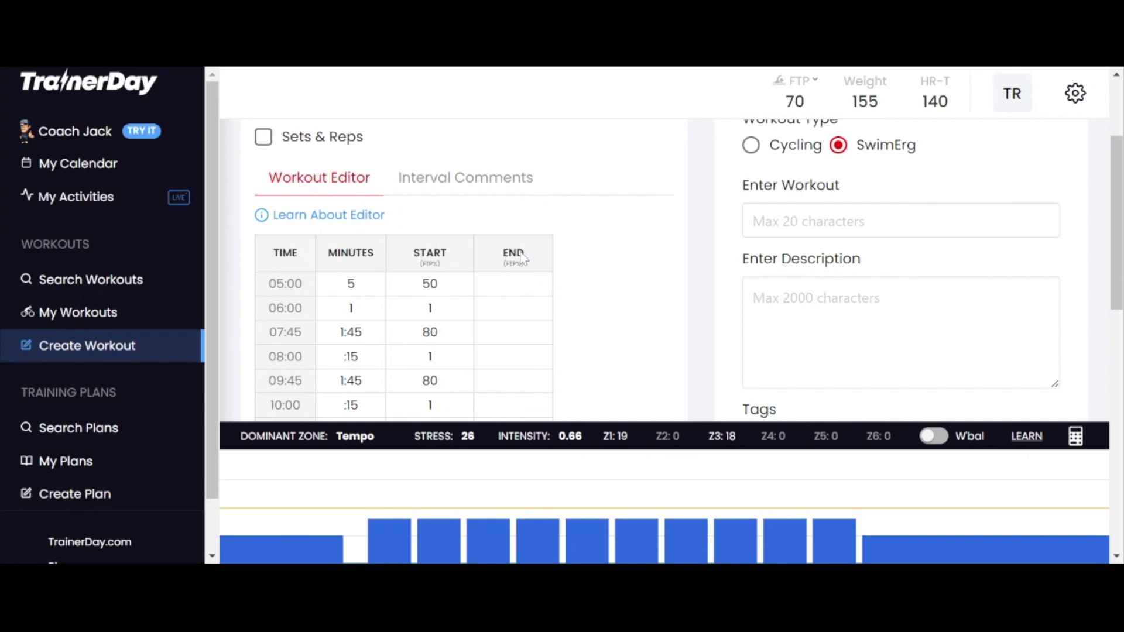
{"action": "left_click", "coordinate": [455, 340]}
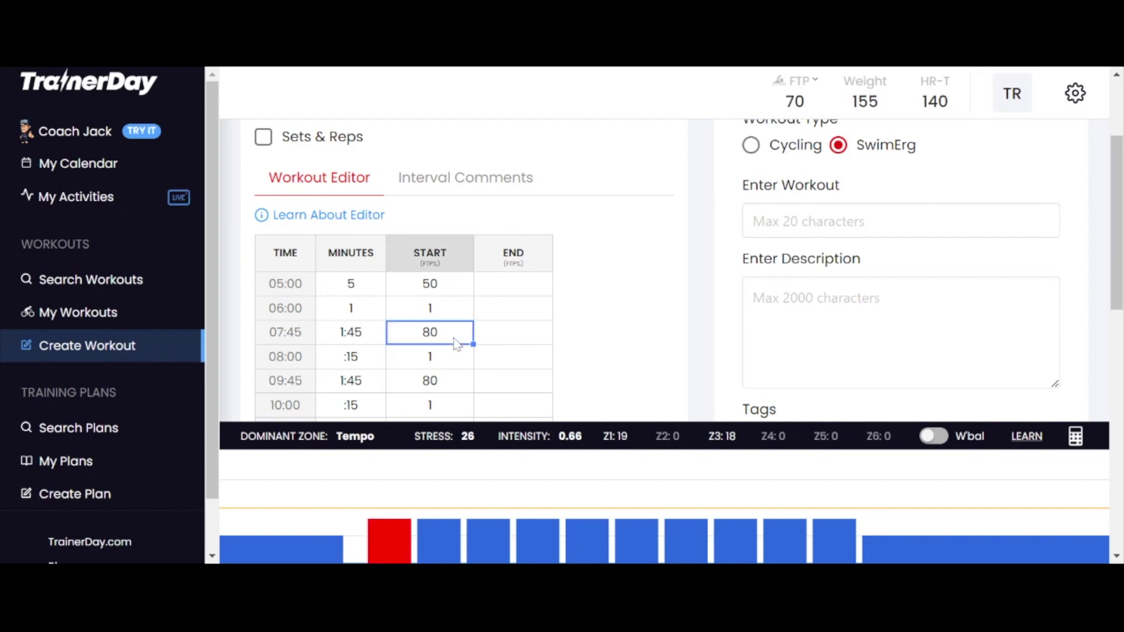
{"action": "key", "text": "Tab"}
{"action": "type", "text": "110"}
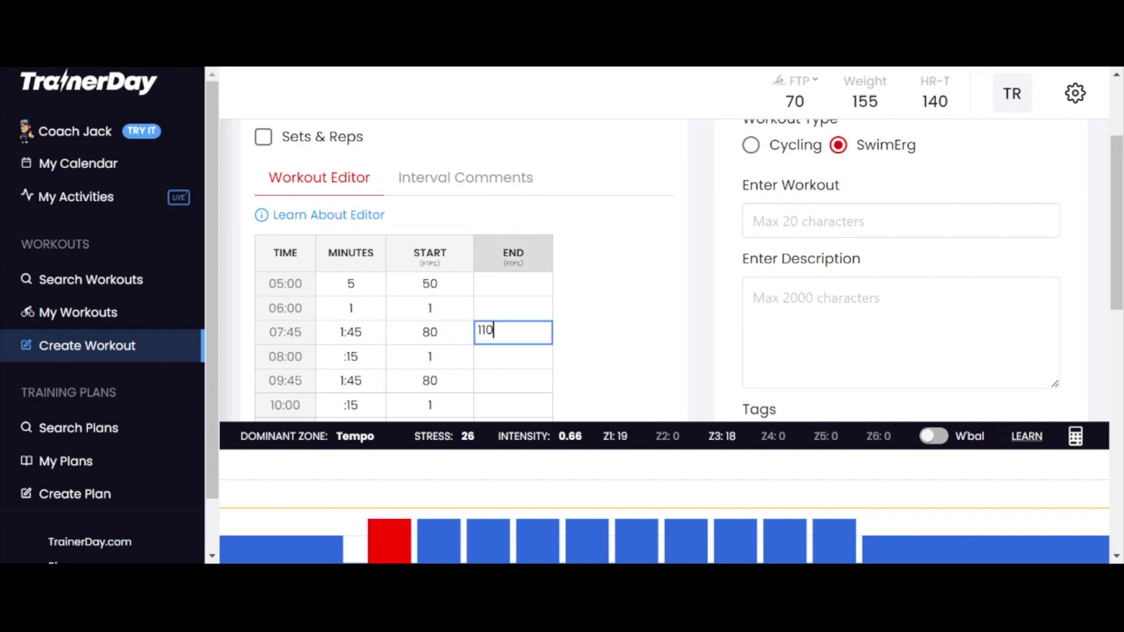
{"action": "key", "text": "Return"}
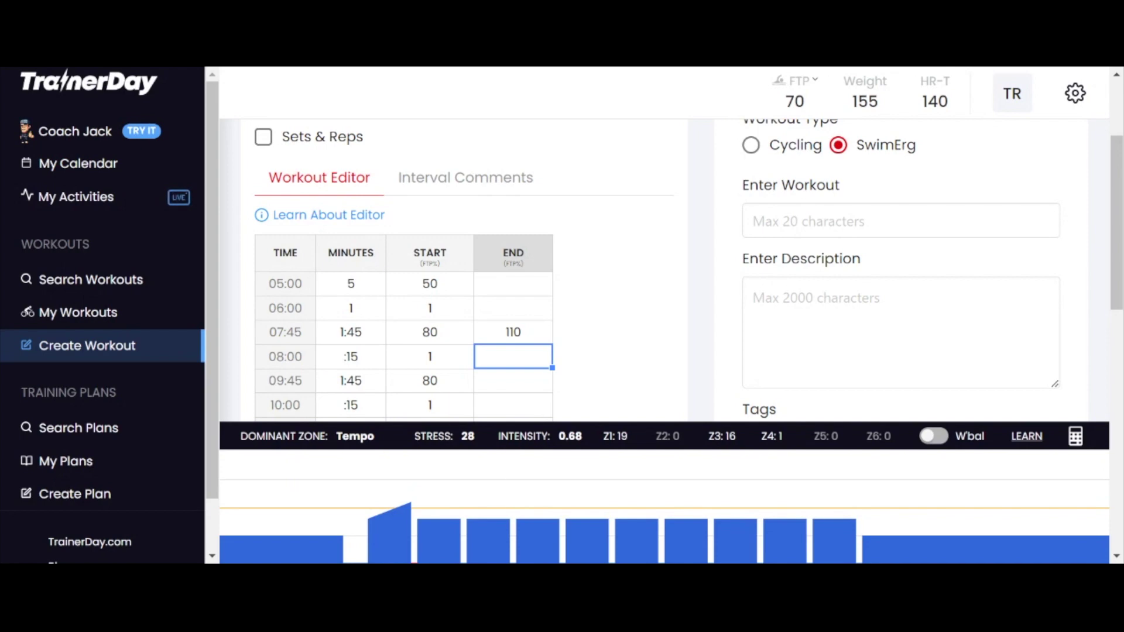
{"action": "mouse_move", "coordinate": [383, 544]}
{"action": "left_click", "coordinate": [524, 335]}
{"action": "key", "text": "Delete"}
Change the last cool-down row's duration to 5 minutes, ending the workout at 31:00.
{"action": "scroll", "coordinate": [524, 338], "scroll_direction": "down", "scroll_amount": 9}
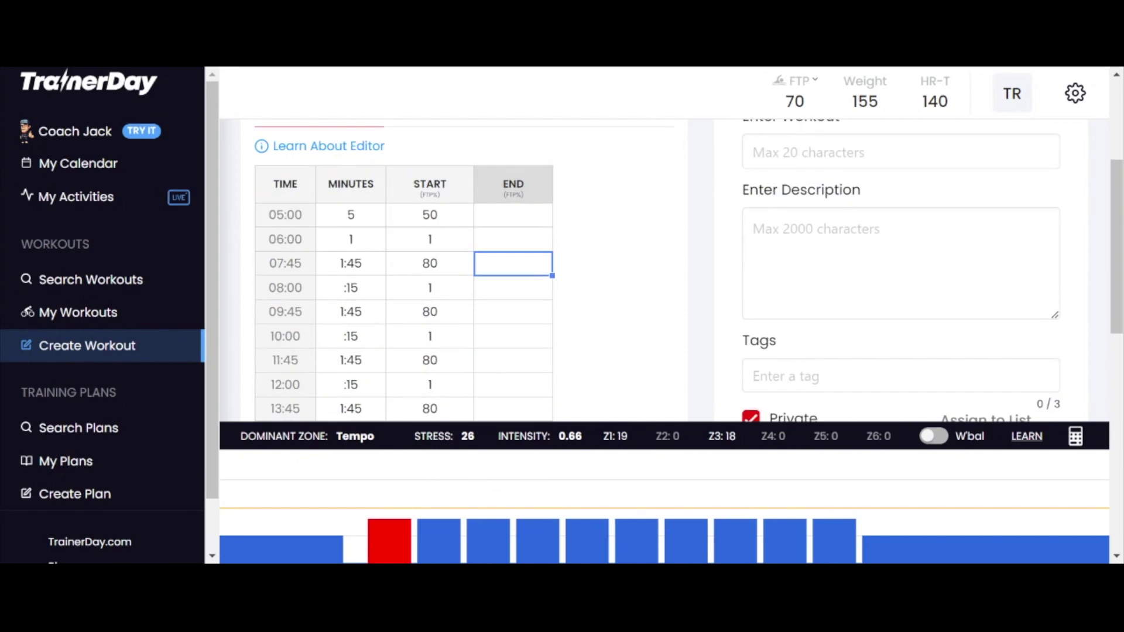
{"action": "left_click", "coordinate": [380, 301]}
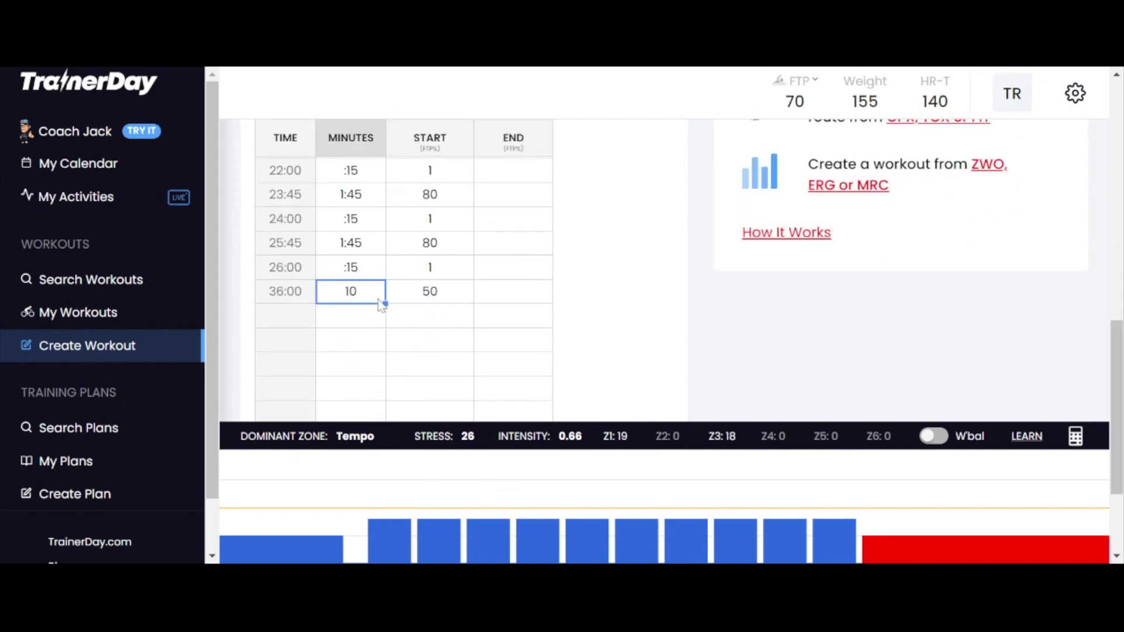
{"action": "type", "text": "5"}
{"action": "key", "text": "Tab"}
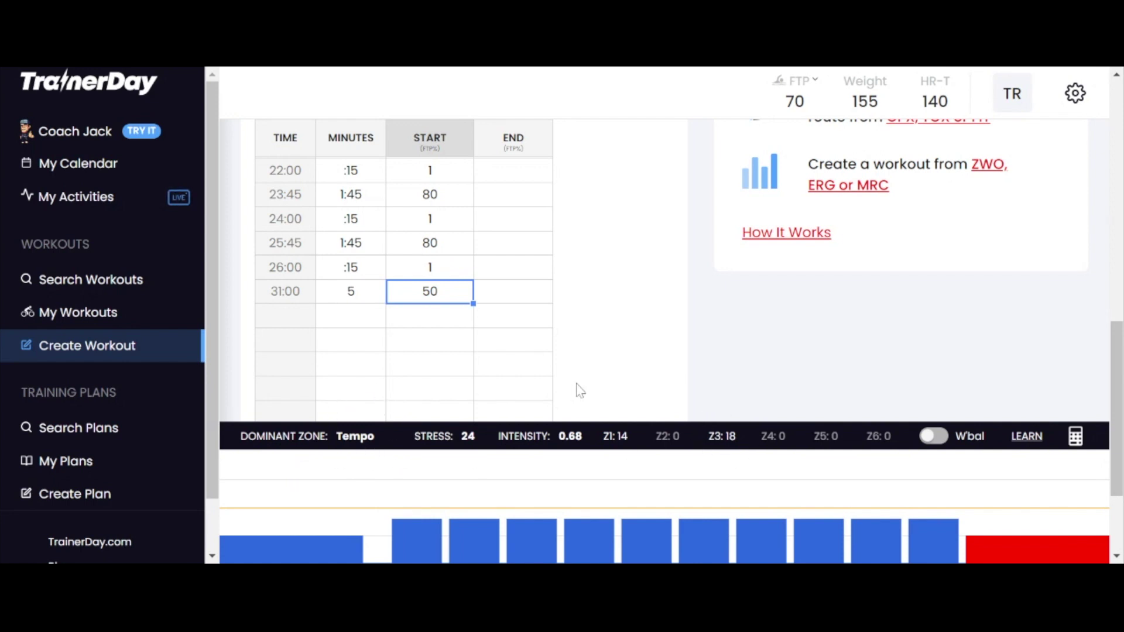
{"action": "scroll", "coordinate": [810, 301], "scroll_direction": "up", "scroll_amount": 10}
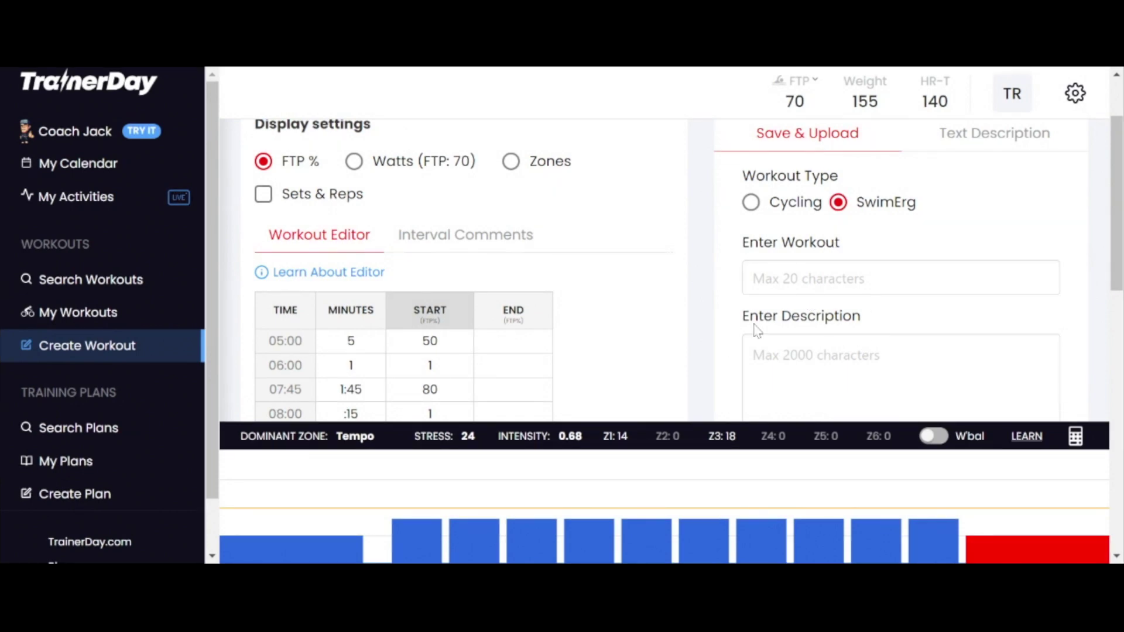
{"action": "scroll", "coordinate": [963, 369], "scroll_direction": "down", "scroll_amount": 3}
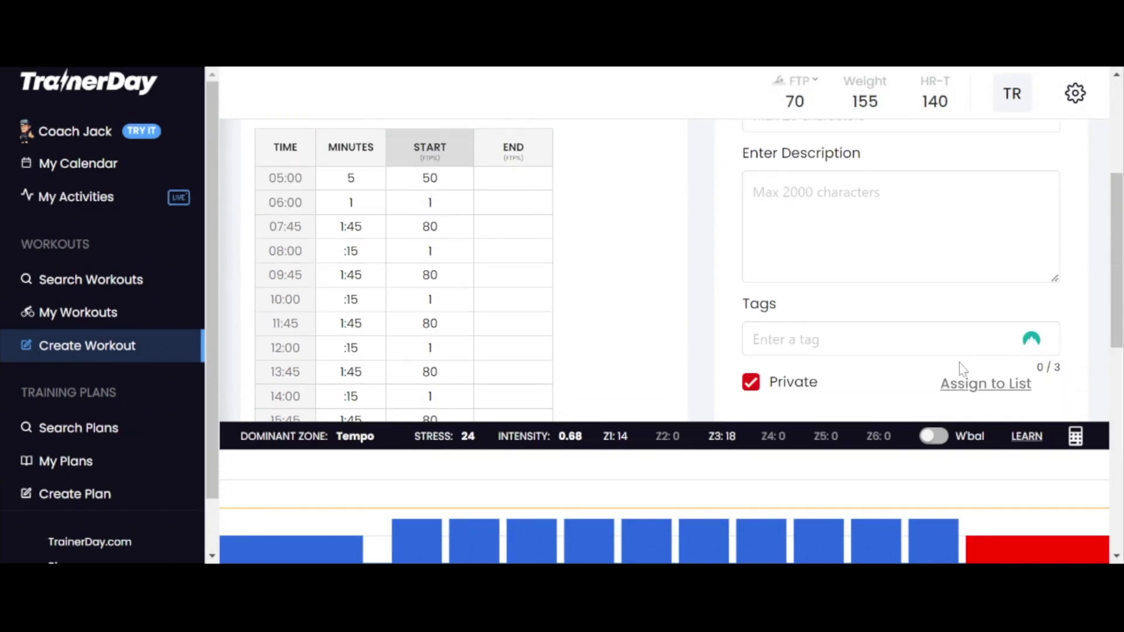
{"action": "left_click", "coordinate": [971, 384]}
{"action": "left_click", "coordinate": [972, 385]}
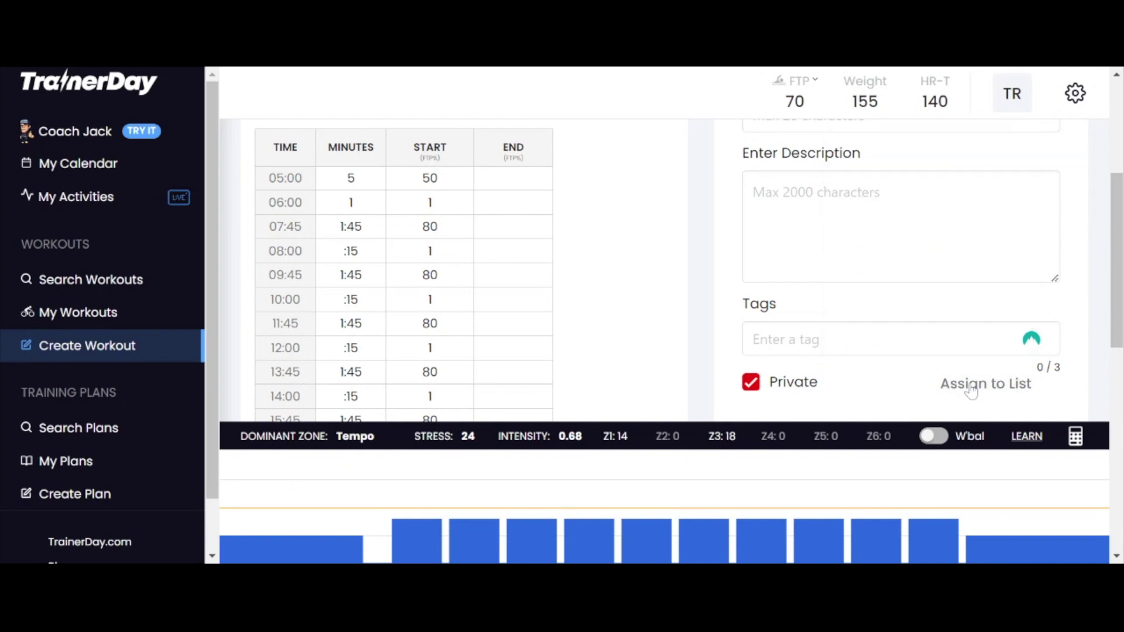
{"action": "scroll", "coordinate": [972, 391], "scroll_direction": "down", "scroll_amount": 3}
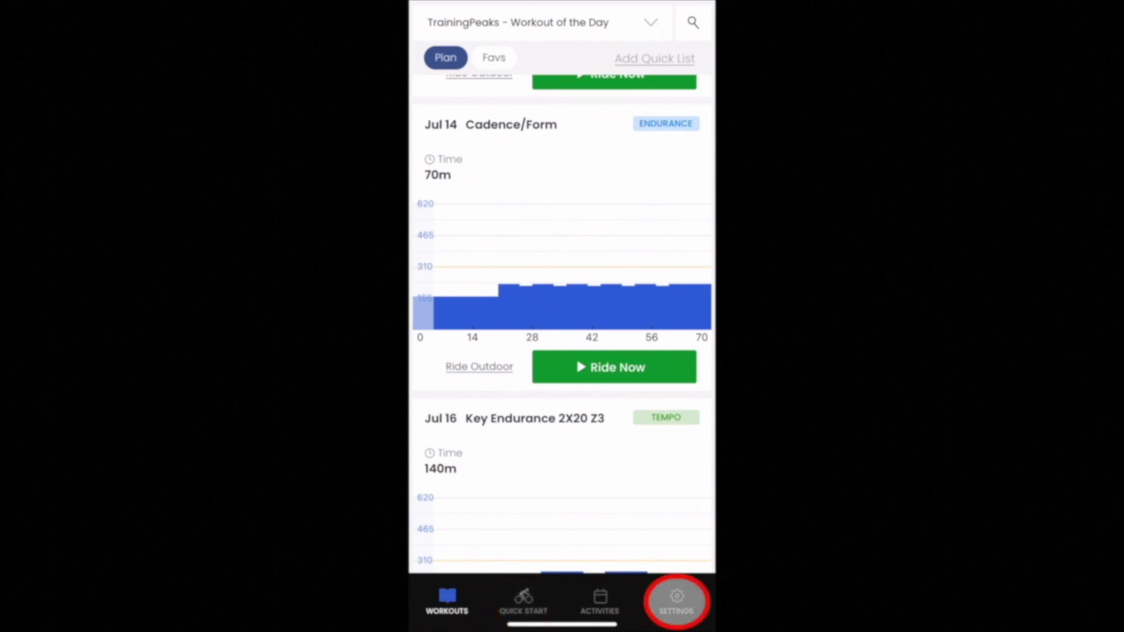
Change the mobile app's sport setting from Cycling to SwimErg in Settings.
{"action": "left_click", "coordinate": [676, 601]}
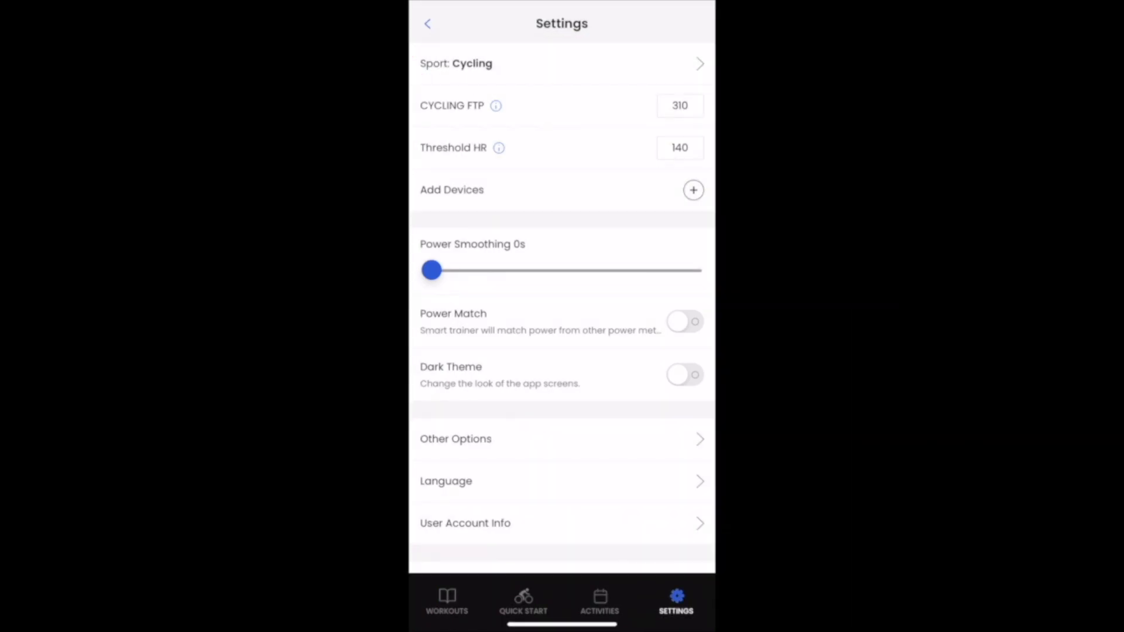
{"action": "left_click", "coordinate": [456, 63]}
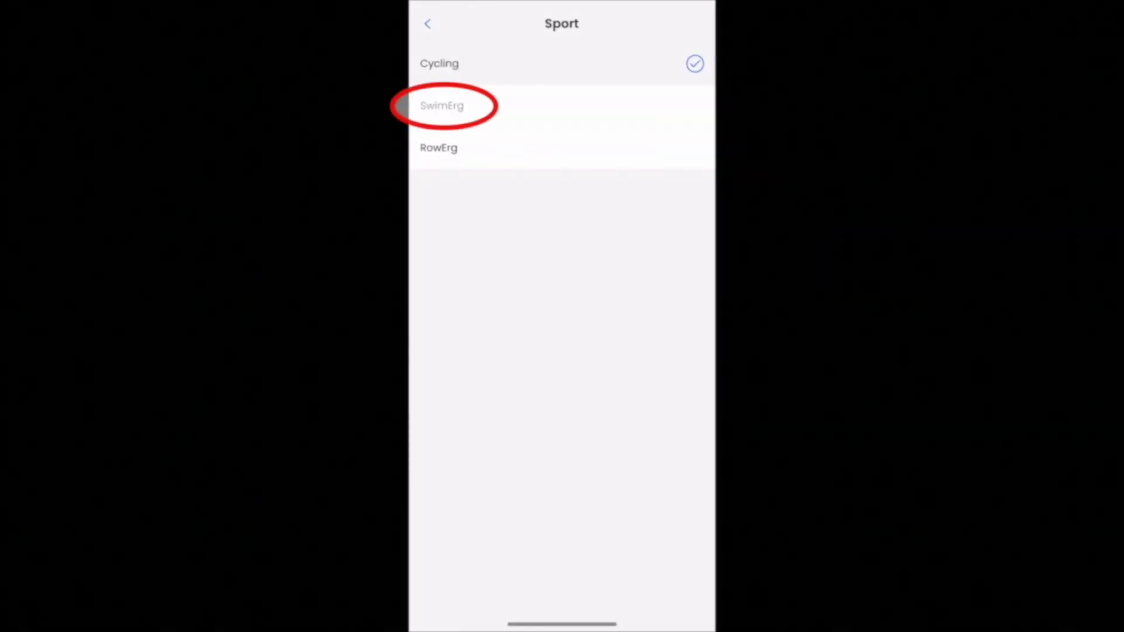
{"action": "left_click", "coordinate": [442, 106]}
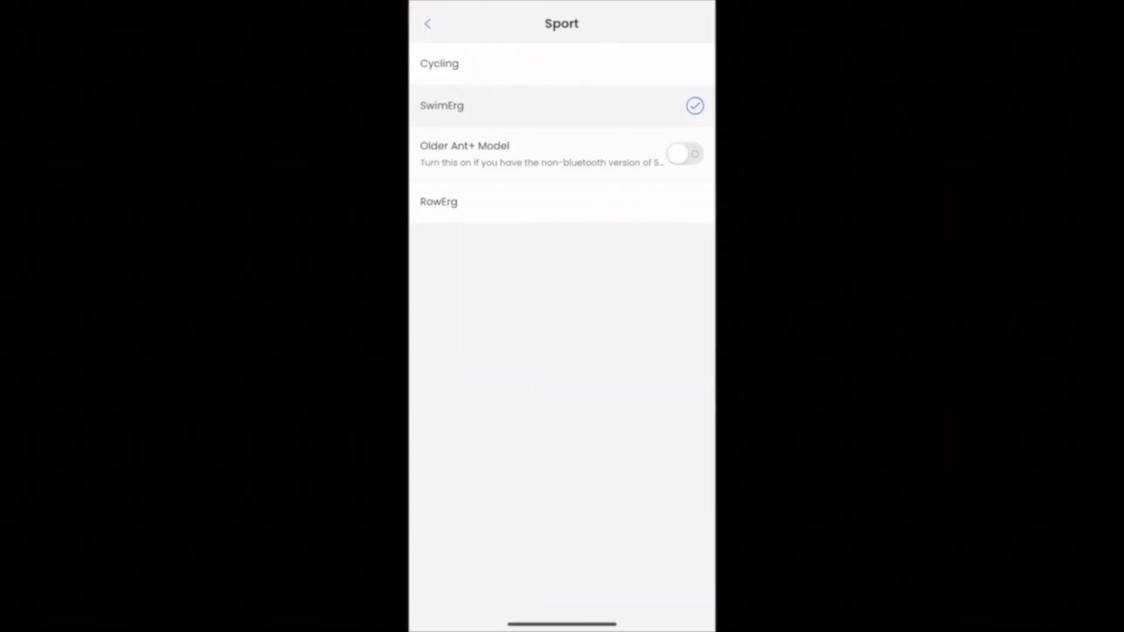
{"action": "left_click", "coordinate": [427, 24]}
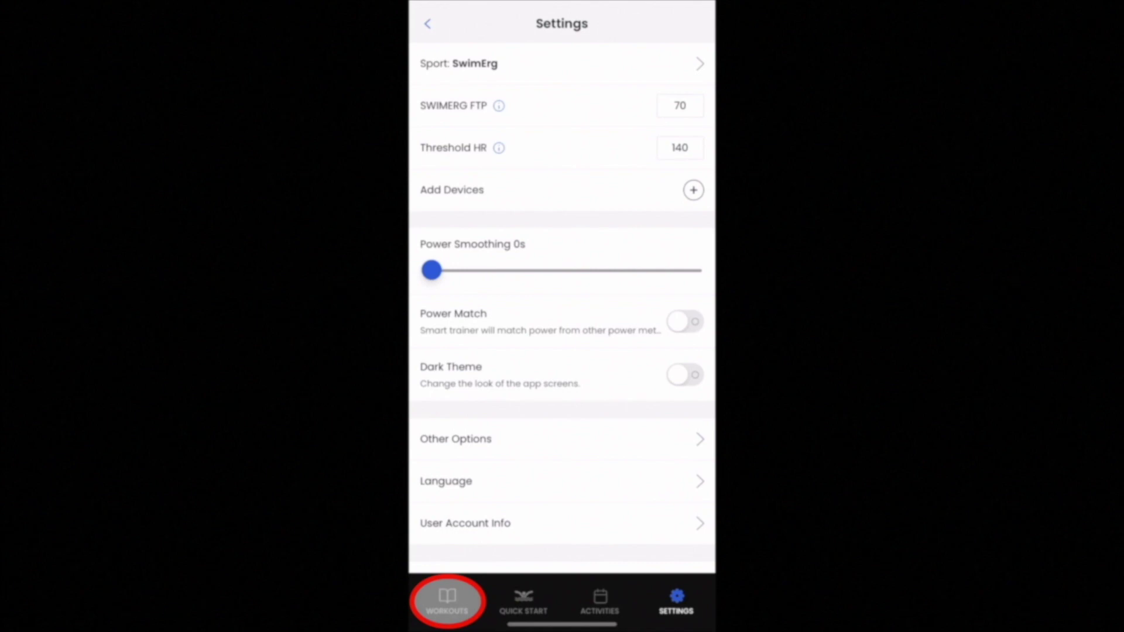
Open Endurance Work (10x 1:45/15) from the Endurance Workouts library in the workouts list.
{"action": "left_click", "coordinate": [446, 600]}
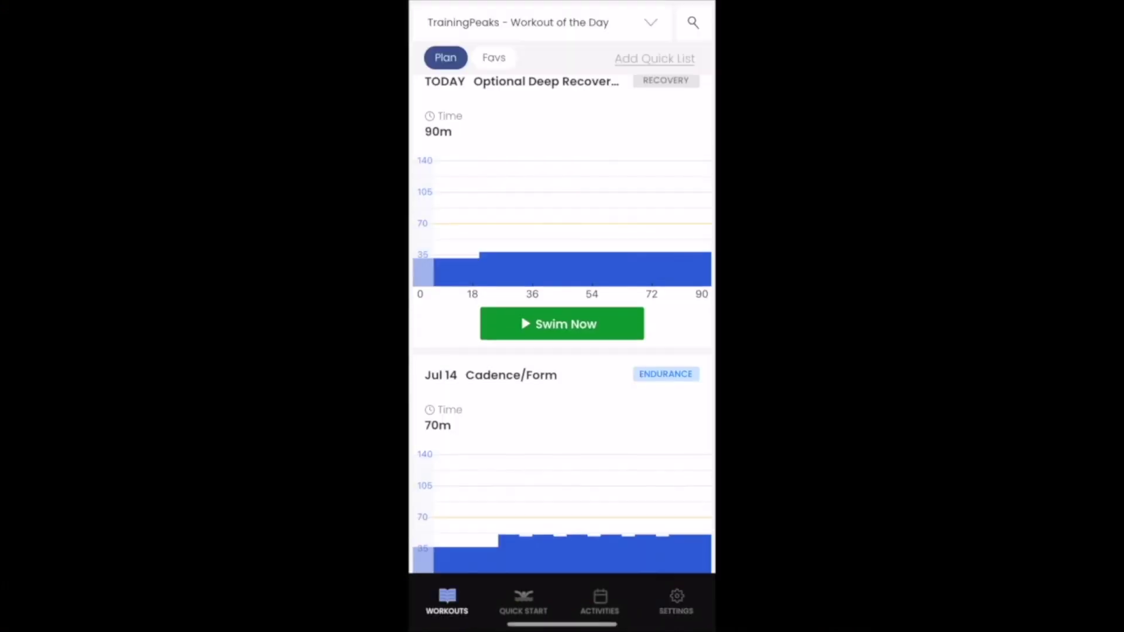
{"action": "scroll", "coordinate": [562, 292], "scroll_direction": "down", "scroll_amount": 5}
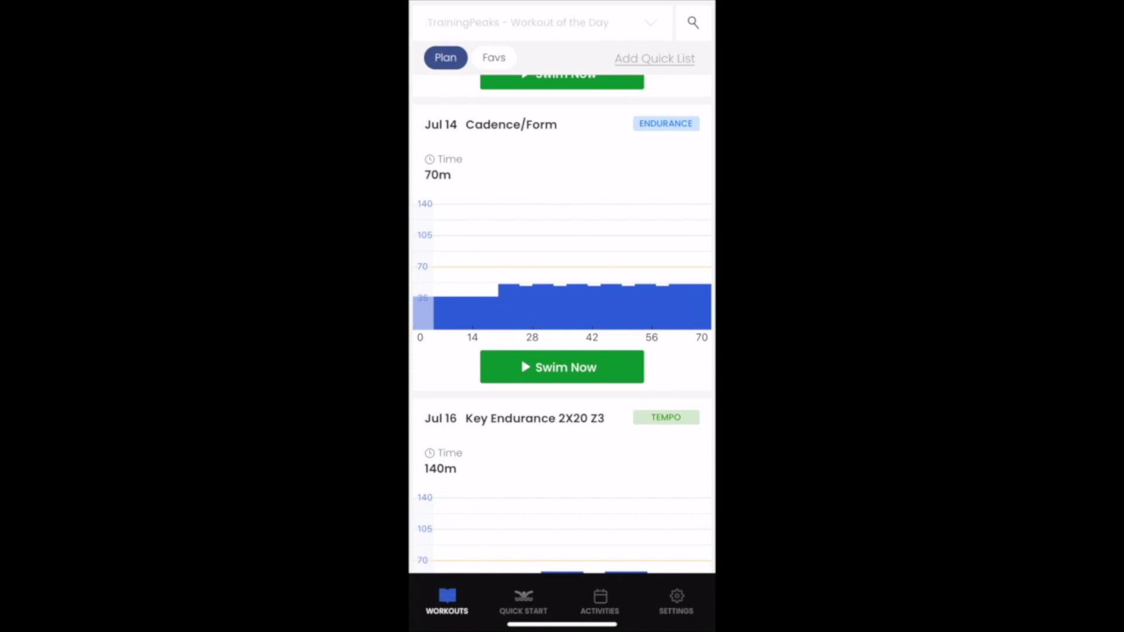
{"action": "left_click", "coordinate": [527, 22]}
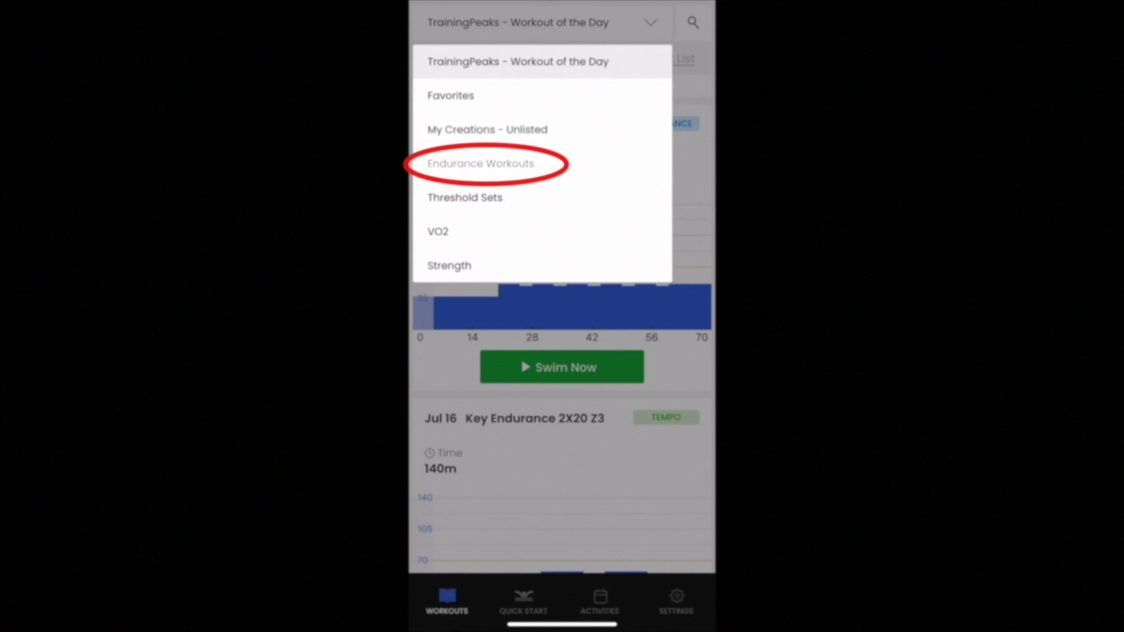
{"action": "left_click", "coordinate": [480, 163]}
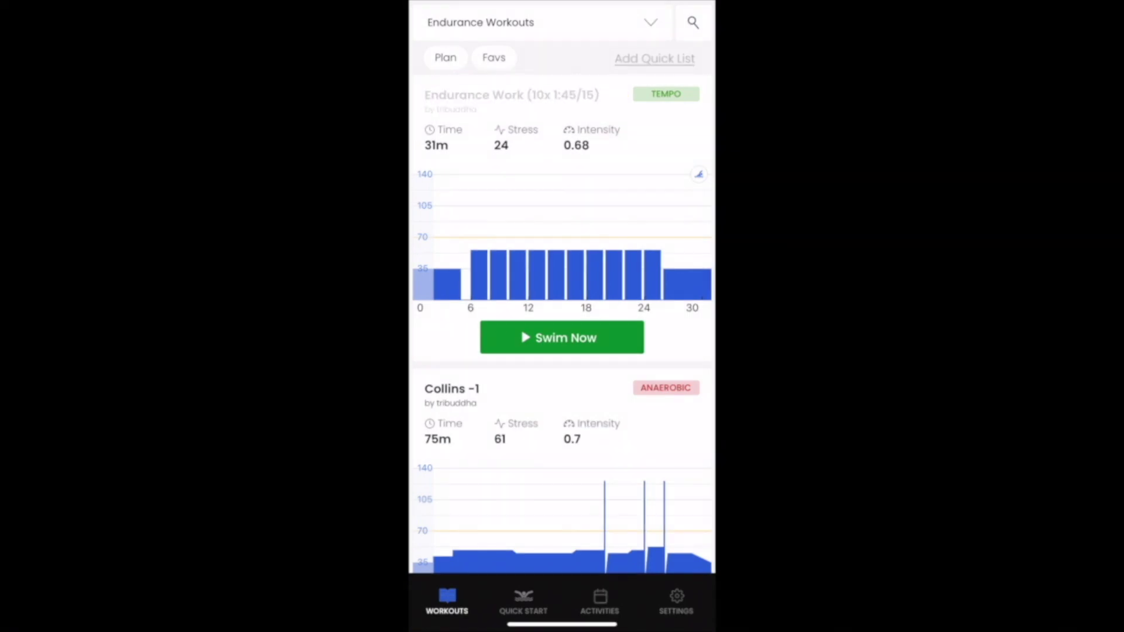
{"action": "left_click", "coordinate": [511, 95]}
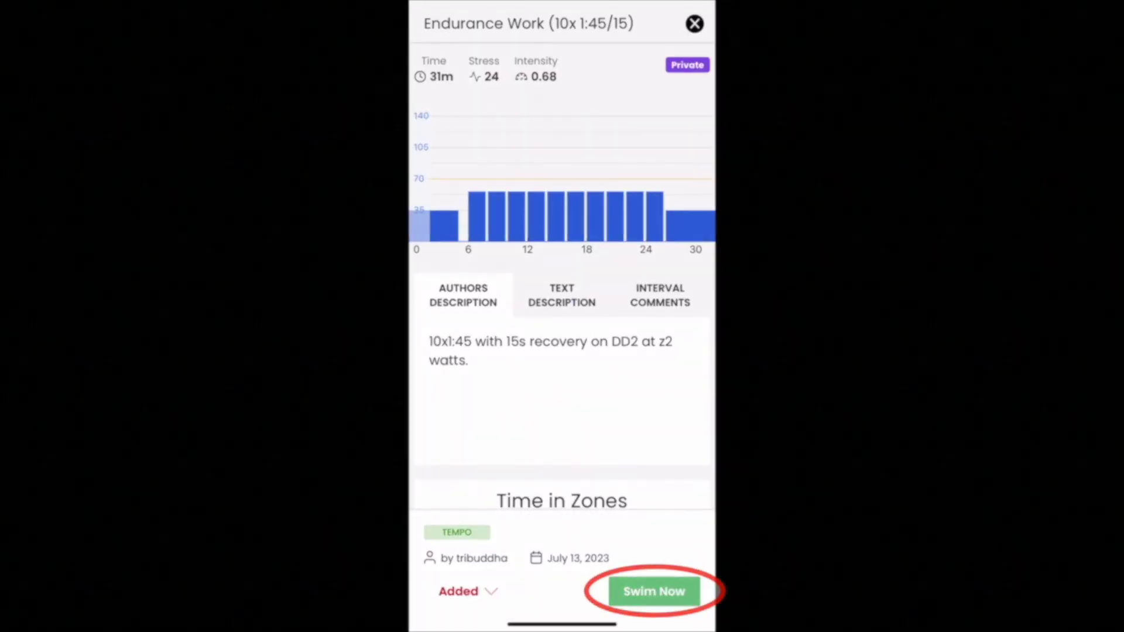